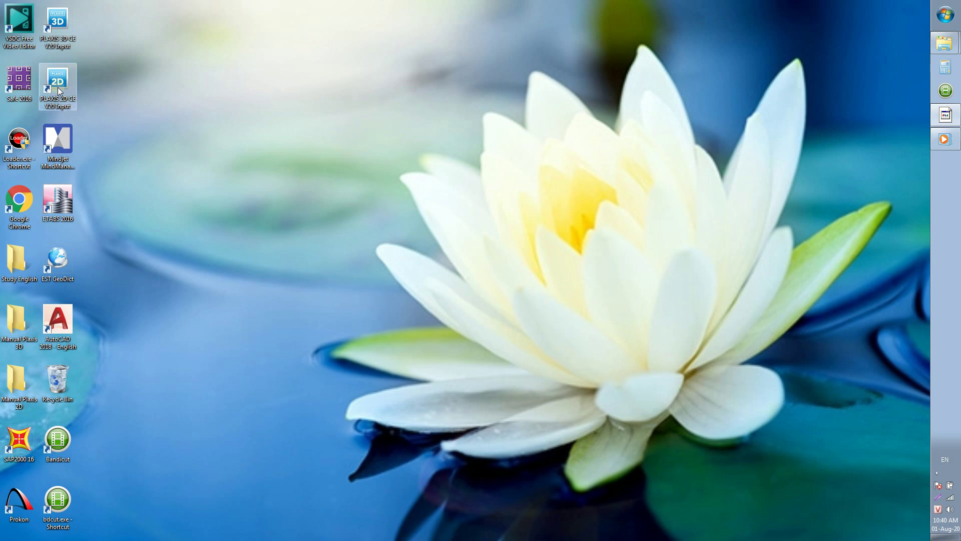
Launch PLAXIS 2D CE V20 Input from its desktop shortcut
left_click(85, 96)
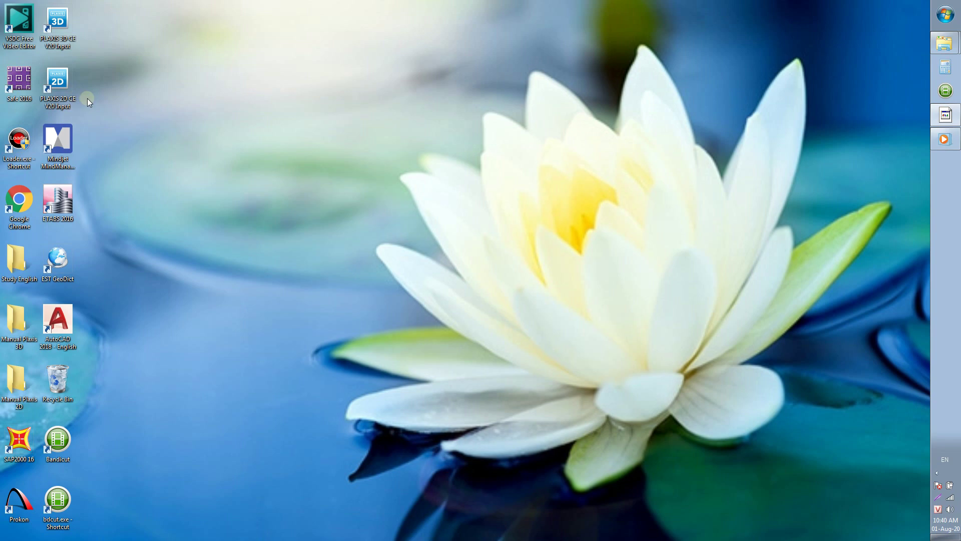
left_click(68, 84)
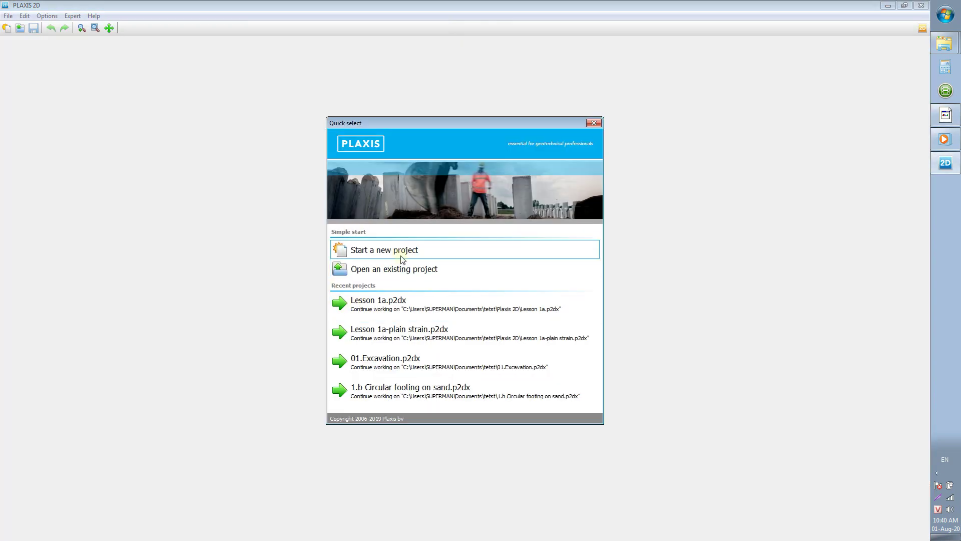
Open Lesson 1a.p2dx, check Flow conditions, then view the Staged construction calculation results
left_click(463, 311)
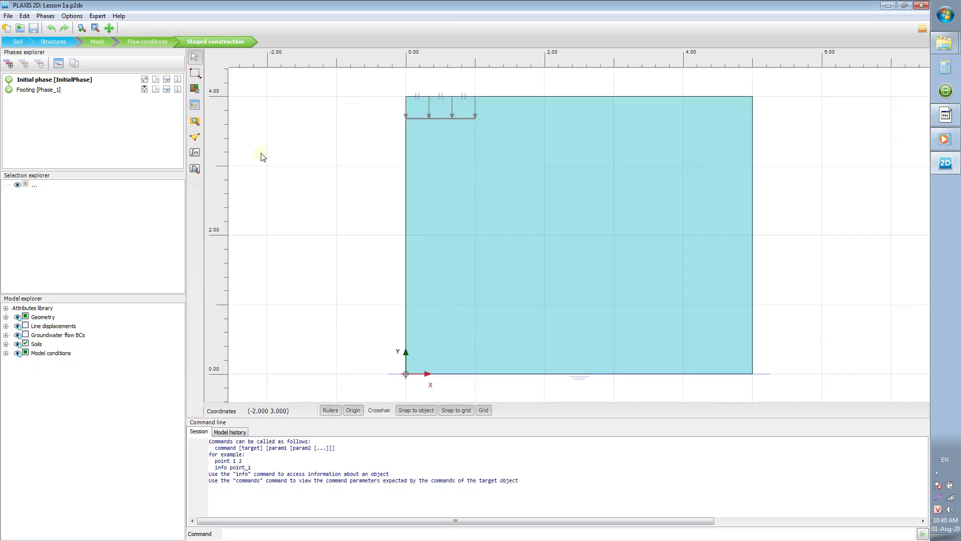
left_click(146, 138)
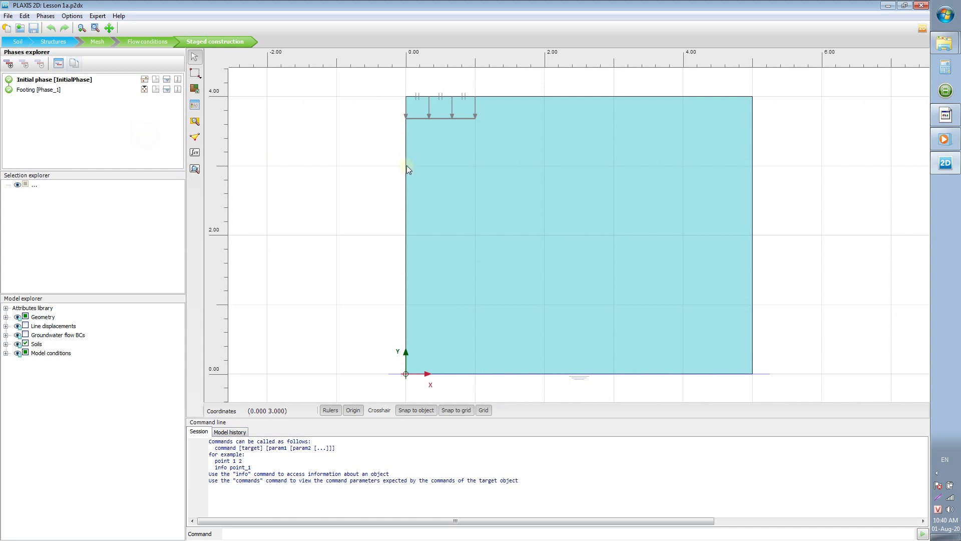
left_click(149, 42)
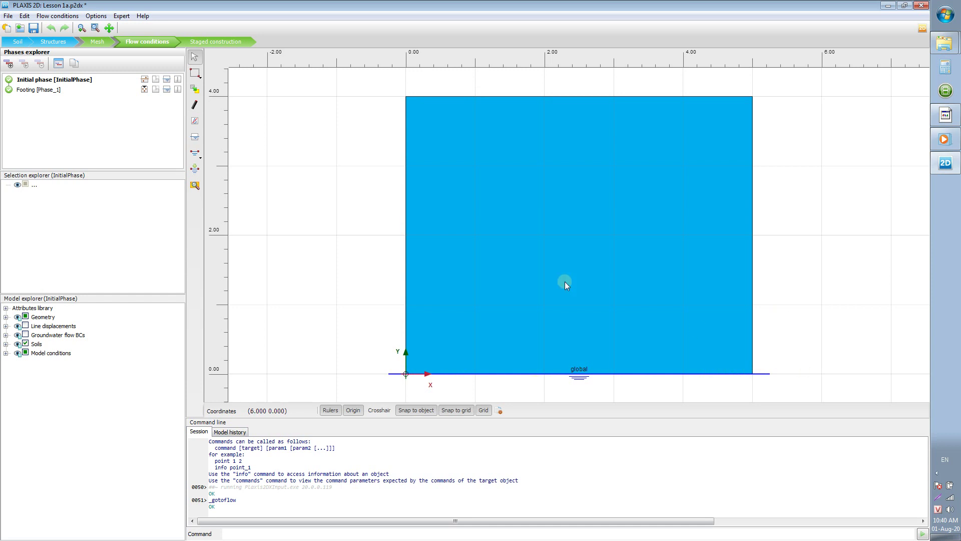
left_click(220, 43)
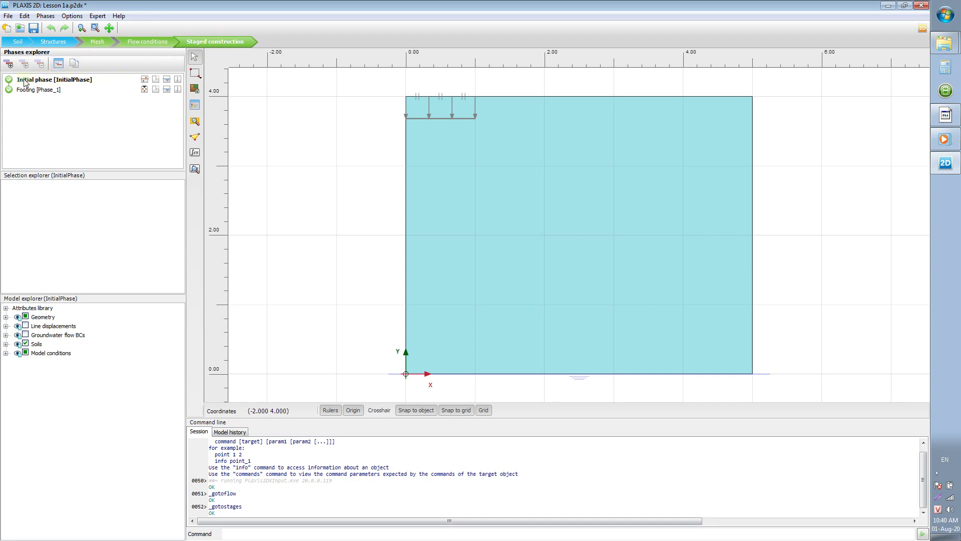
left_click(195, 170)
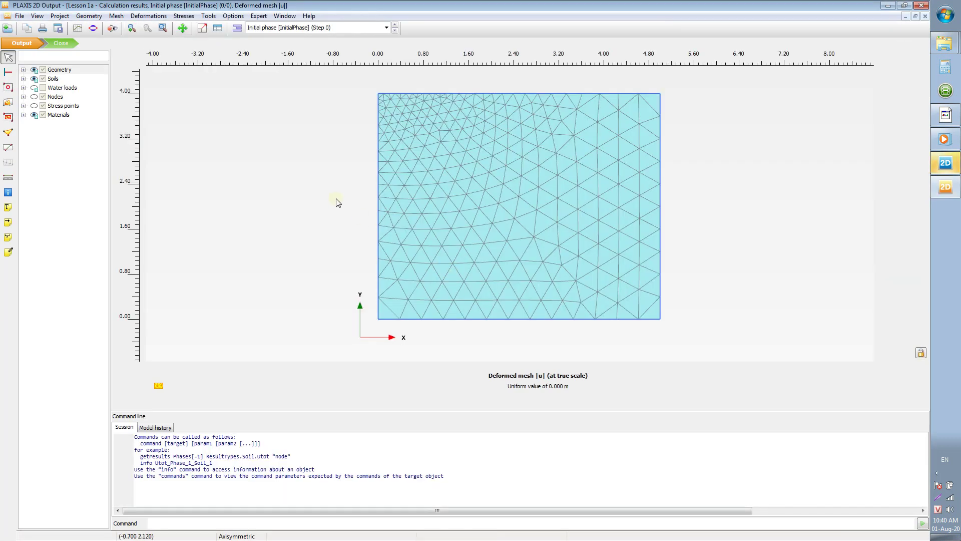
Draw a vertical cross-section A-A* at x ≈ 2.5 m from above the soil top to below the base
left_click(10, 148)
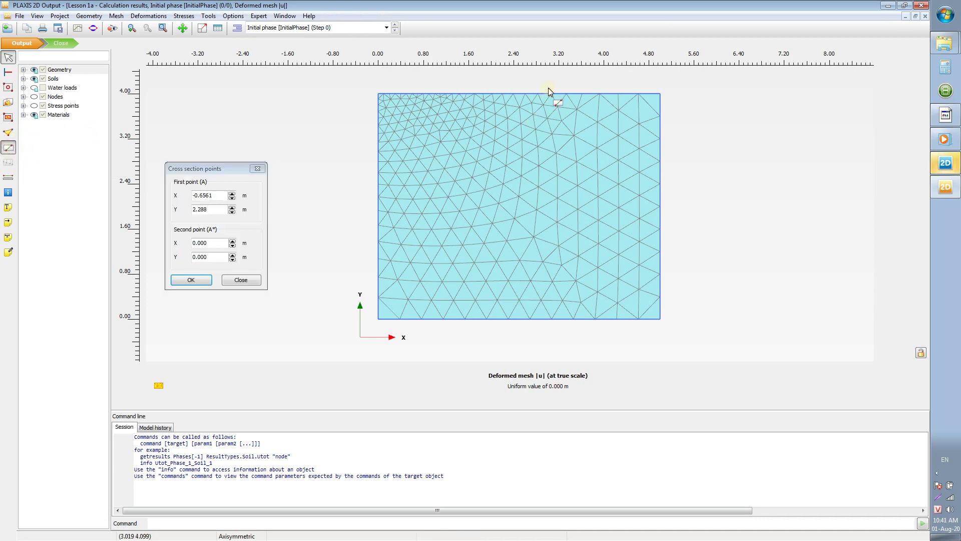
left_click(519, 82)
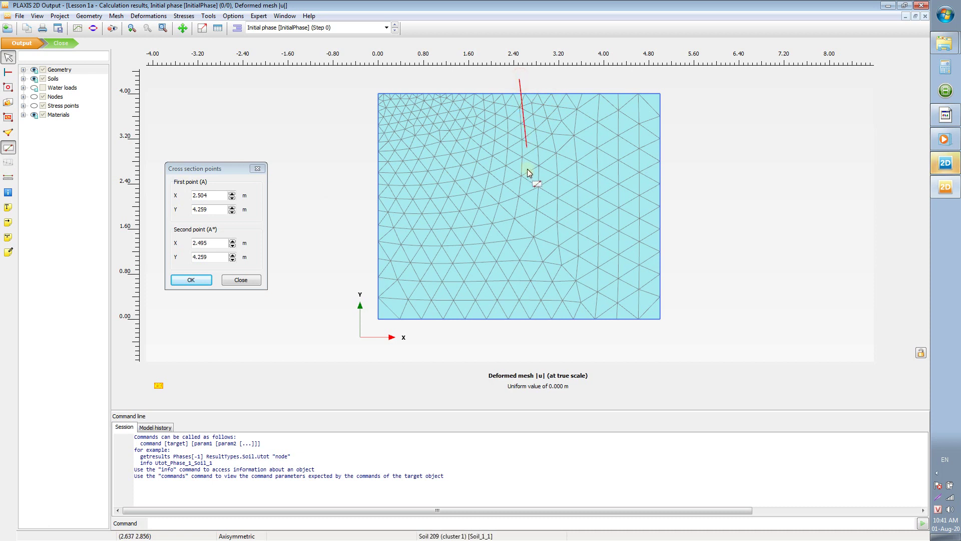
left_click(518, 336)
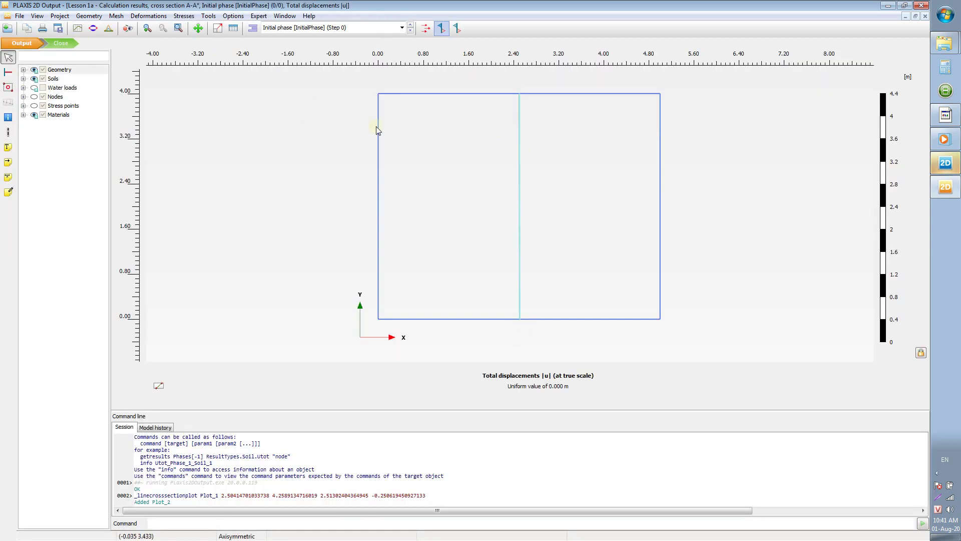
Plot principal effective stresses σ'1, σ'2 and σ'3 along section A-A*, ending on σ'3 (minimum -34.00 kN/m²)
left_click(187, 17)
mouse_move(264, 80)
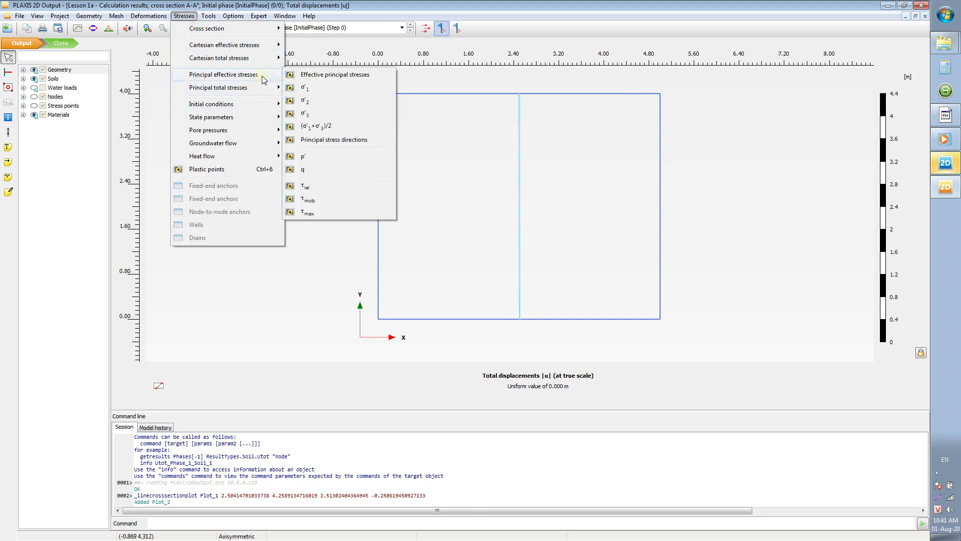
left_click(325, 89)
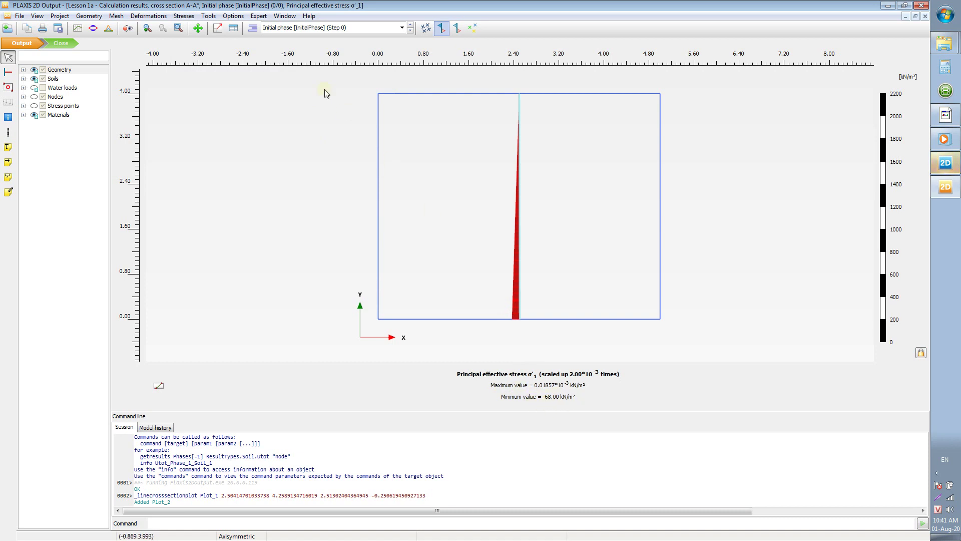
left_click(184, 16)
mouse_move(235, 75)
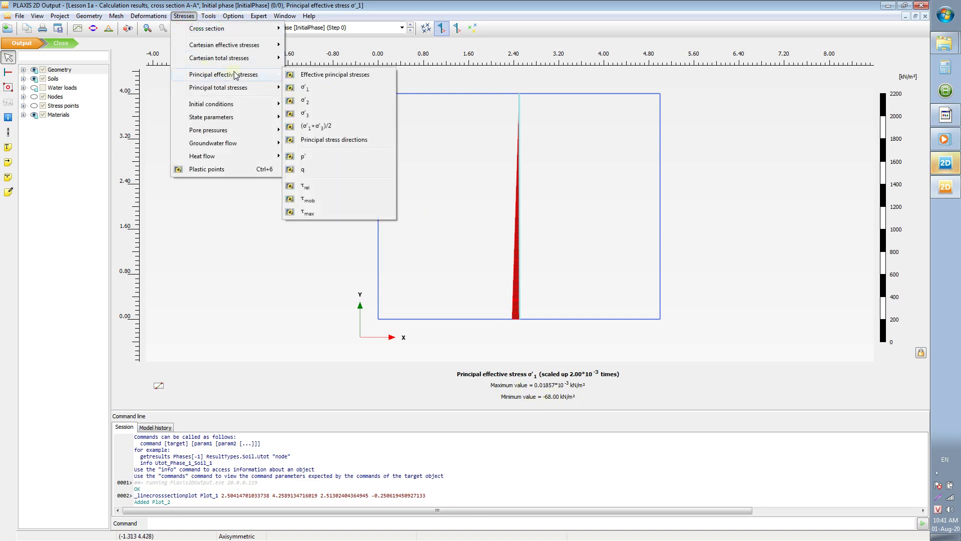
left_click(317, 100)
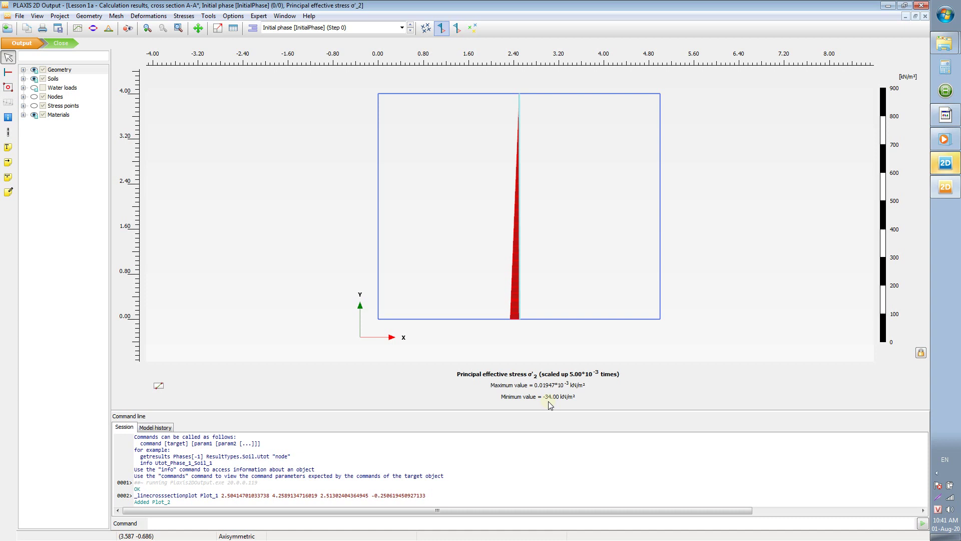
left_click(184, 16)
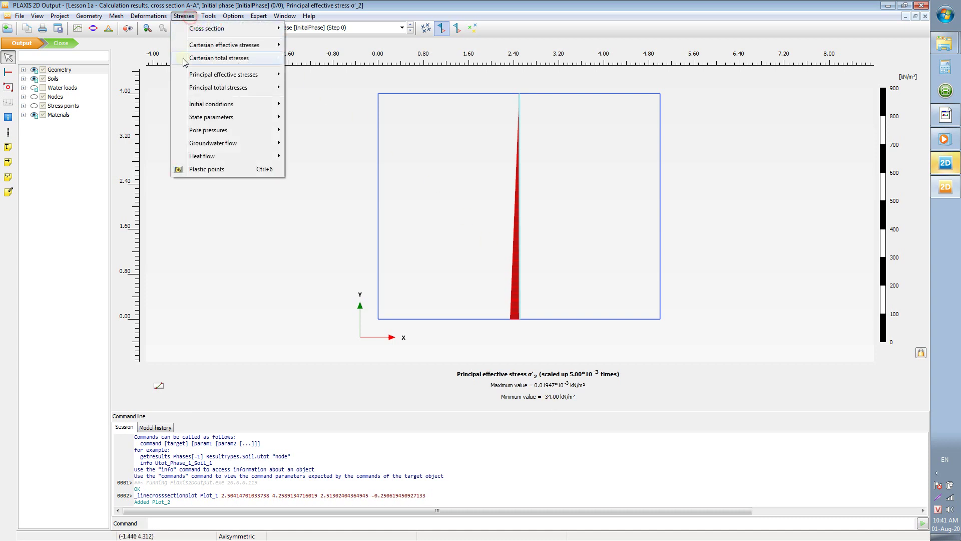
mouse_move(220, 76)
left_click(317, 113)
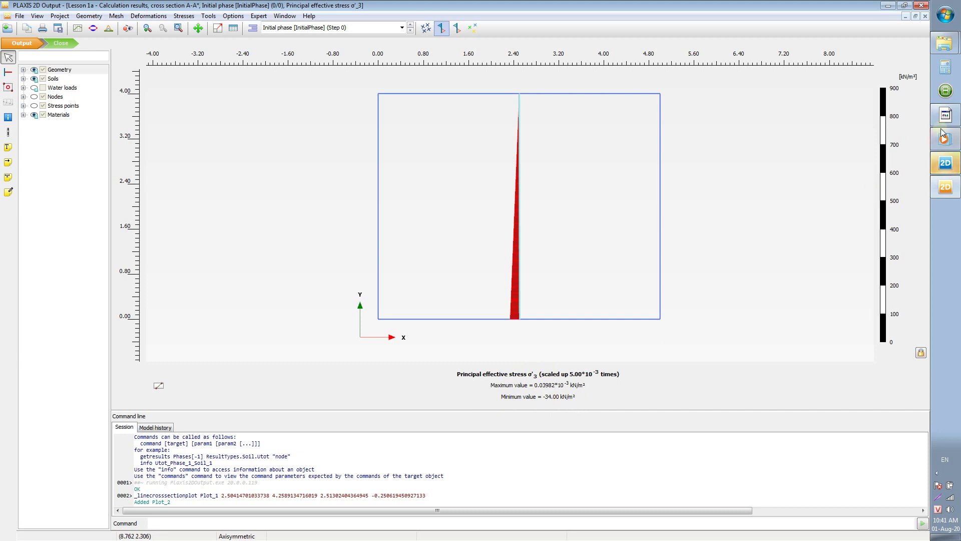
Compute 34 × 2 = 68 in Calculator, then minimize it to reveal the σ'3 plot
left_click(945, 67)
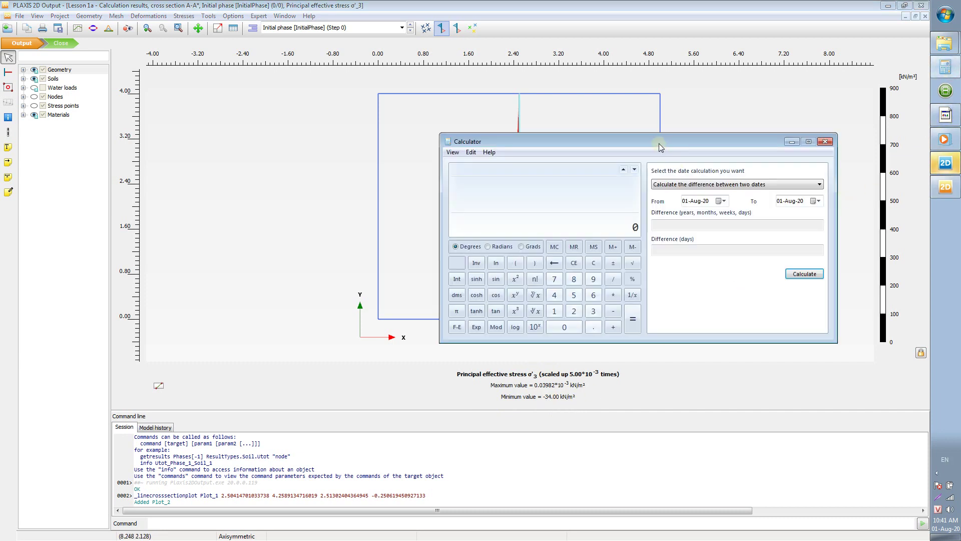
left_click_drag(658, 143, 662, 76)
left_click(575, 162)
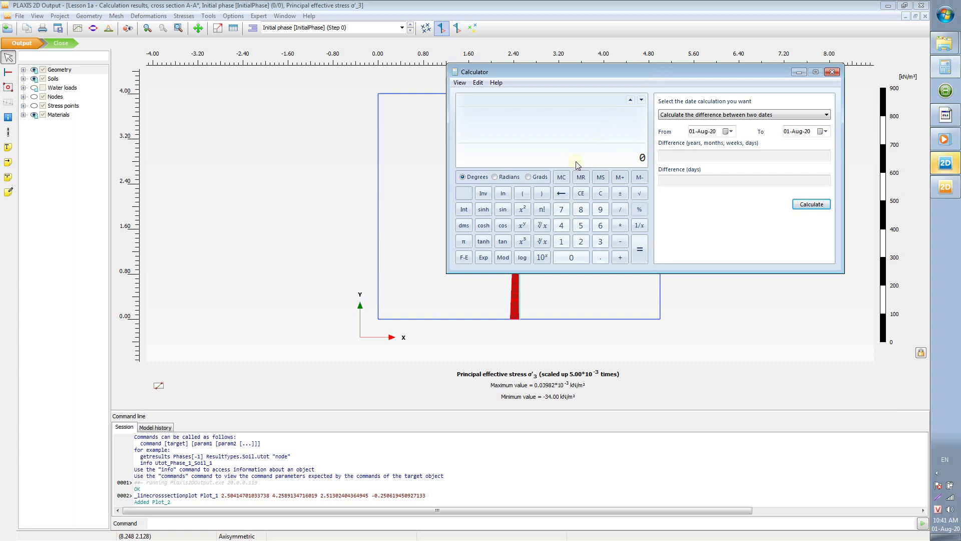
type("34")
key("slash")
type("34*2")
key("Return")
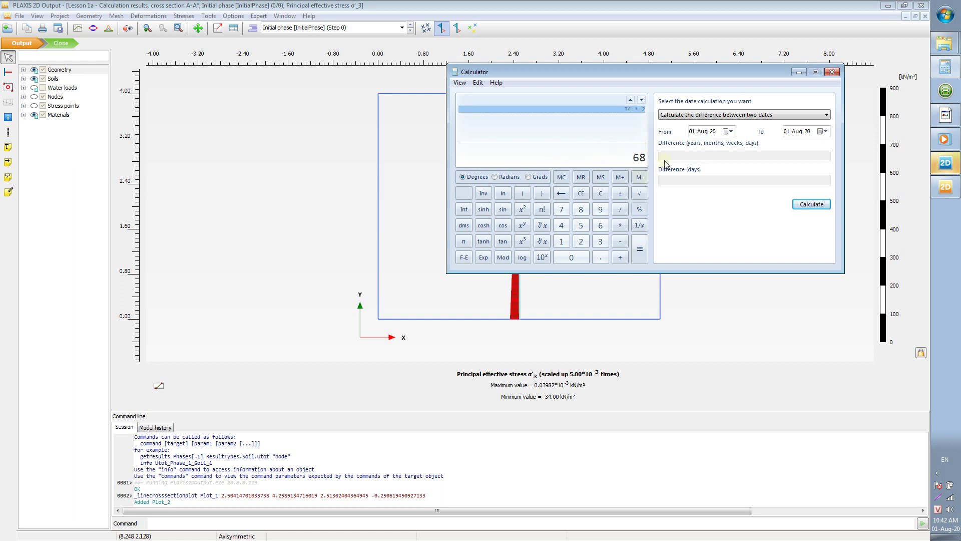
left_click(800, 72)
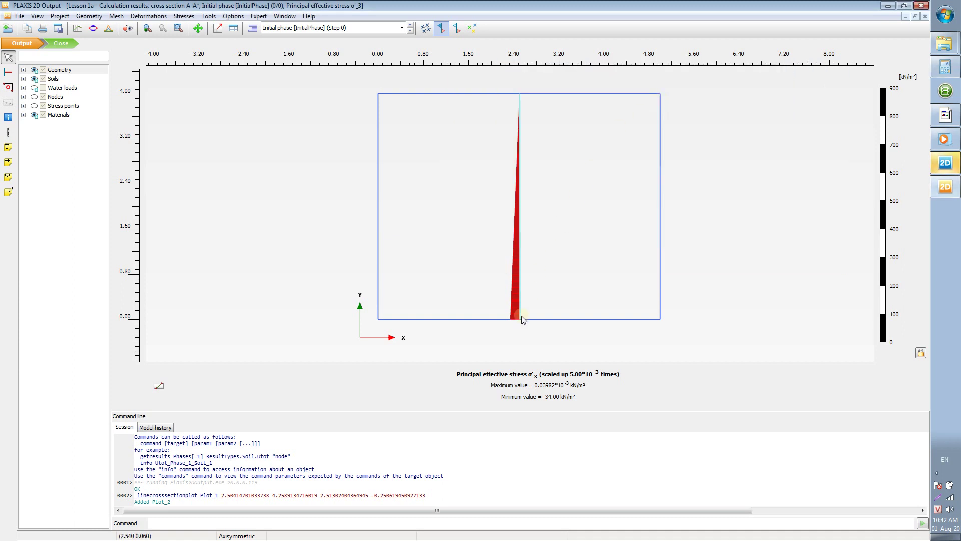
Return to PLAXIS Input and open the Sand material set's properties
left_click(887, 7)
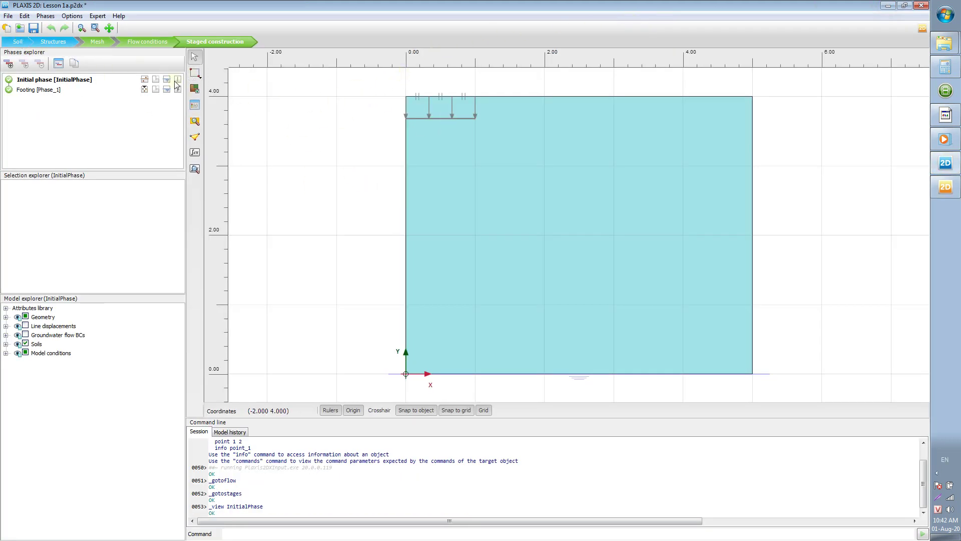
left_click(196, 109)
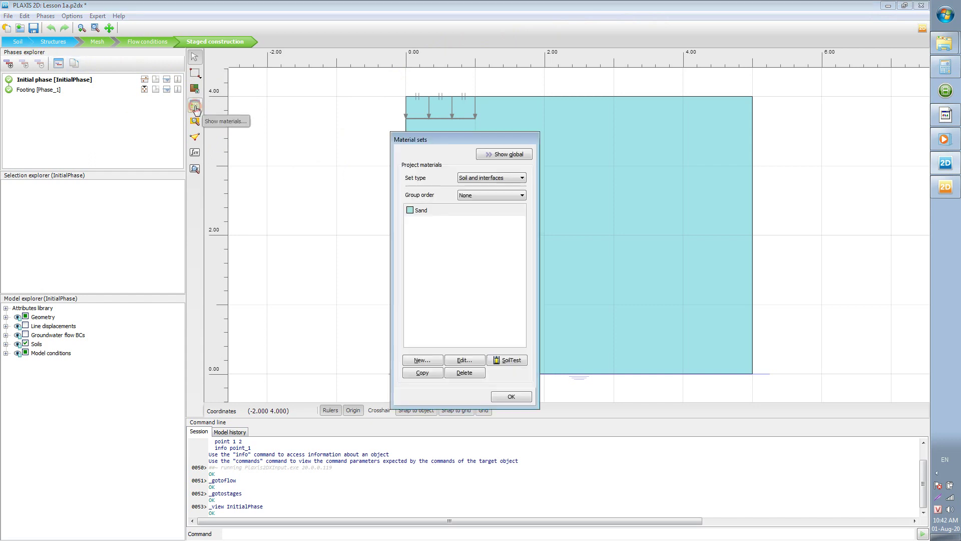
left_click(426, 214)
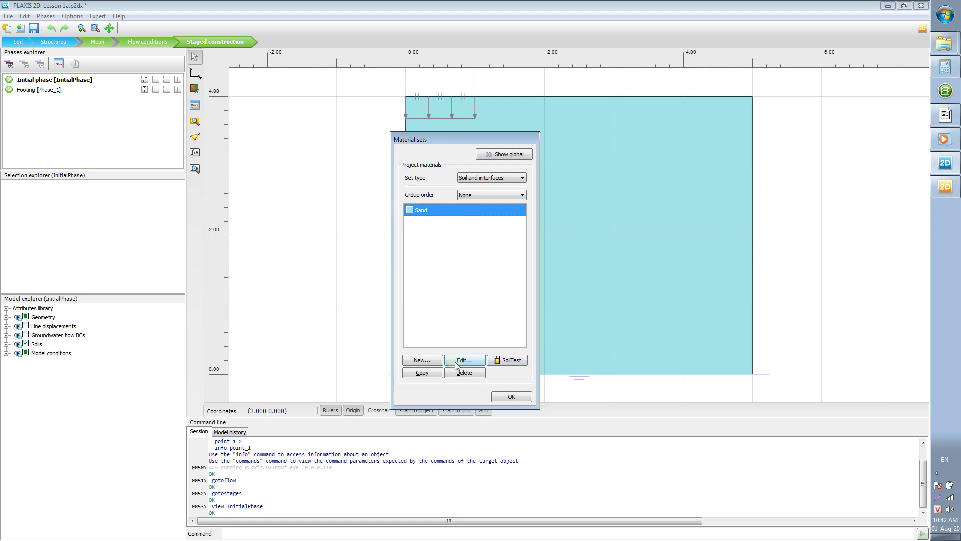
double_click(430, 211)
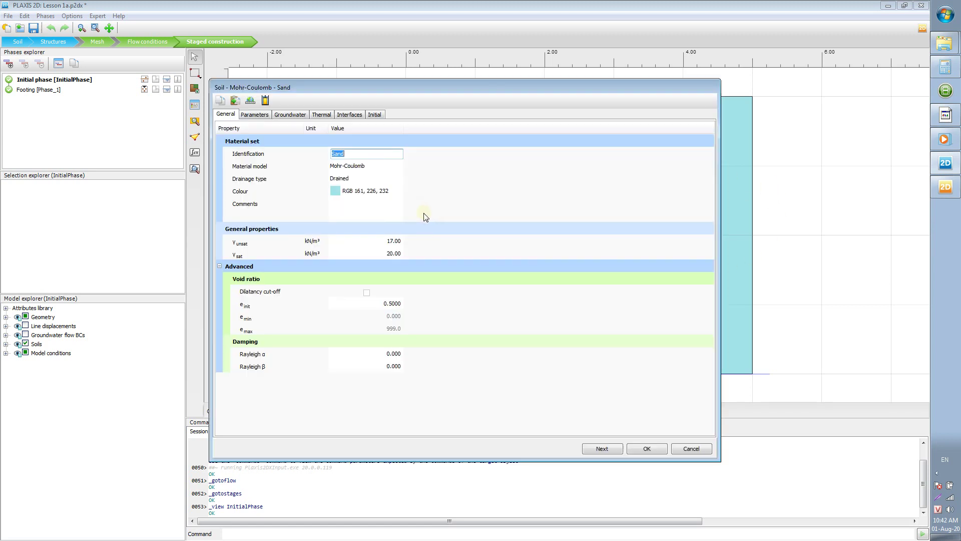
On the Initial tab, confirm automatic K0 with K0,x and K0,z both 0.5000
left_click(381, 118)
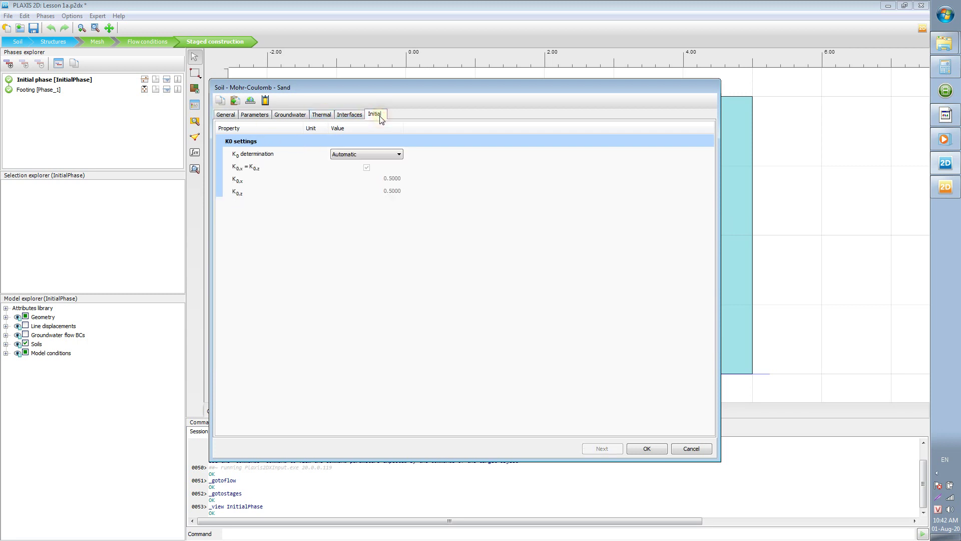
left_click(244, 184)
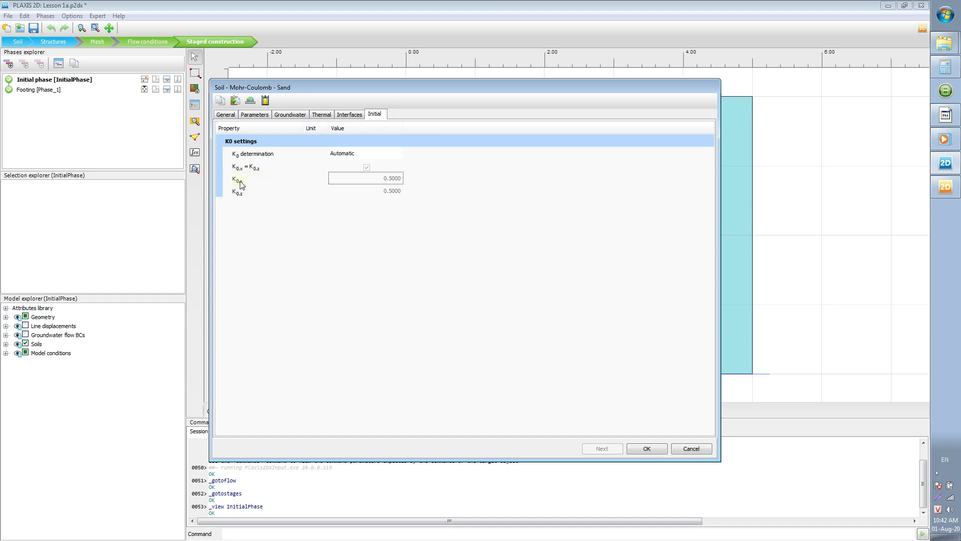
left_click(244, 197)
left_click(394, 190)
left_click(395, 182)
left_click(394, 191)
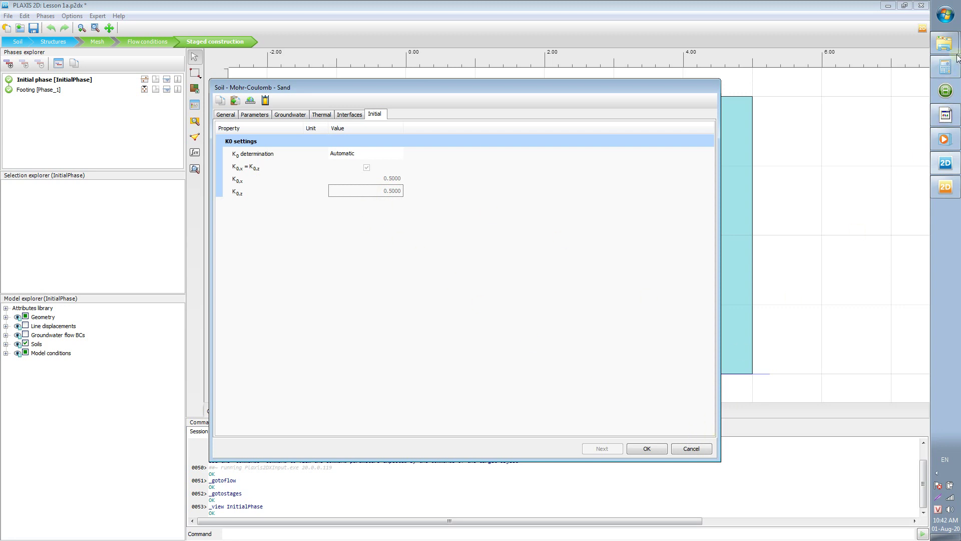
Launch Microsoft Paint by searching 'paint' from Start
left_click(946, 15)
type("paint")
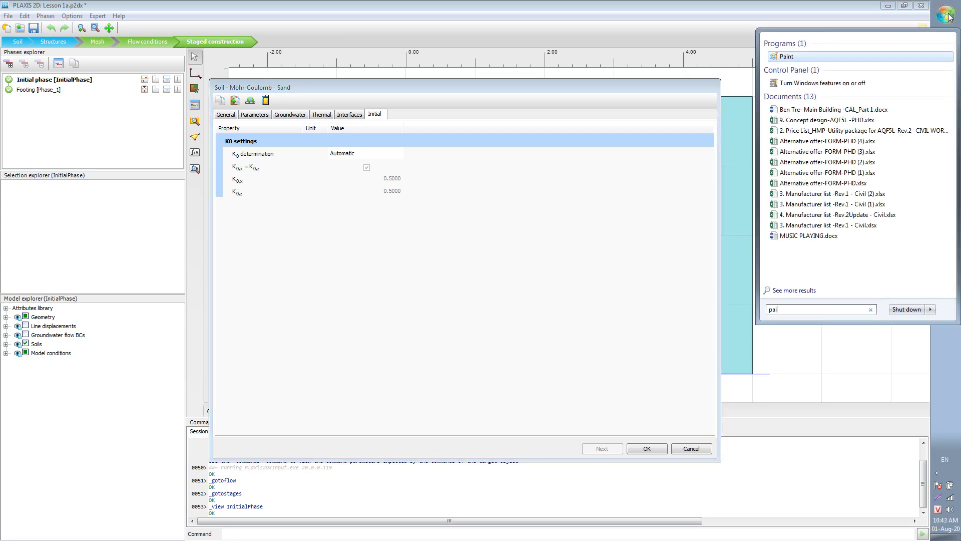
key("Return")
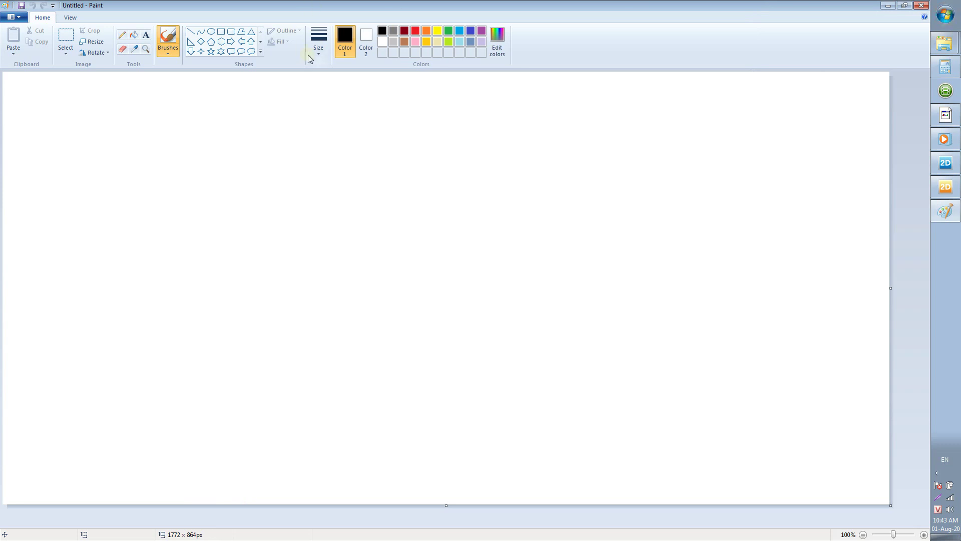
Draw two long horizontal lines joined by a tick-marked vertical height line, plus a small double-stroke mark
left_click(190, 33)
left_click_drag(208, 201, 658, 201)
left_click_drag(211, 393, 669, 392)
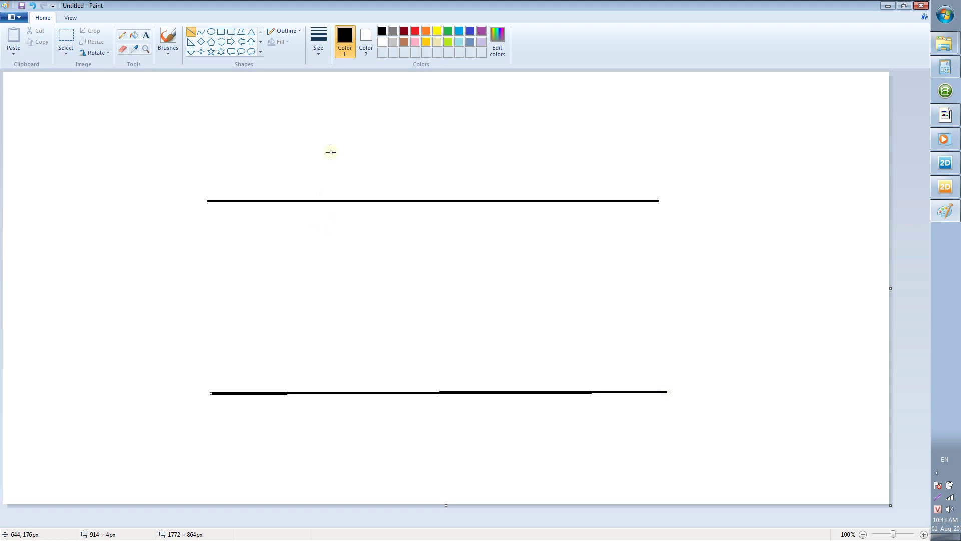
left_click_drag(122, 201, 144, 202)
left_click_drag(127, 395, 158, 397)
mouse_move(135, 173)
left_mouse_down()
mouse_move(147, 413)
mouse_move(134, 413)
left_mouse_up()
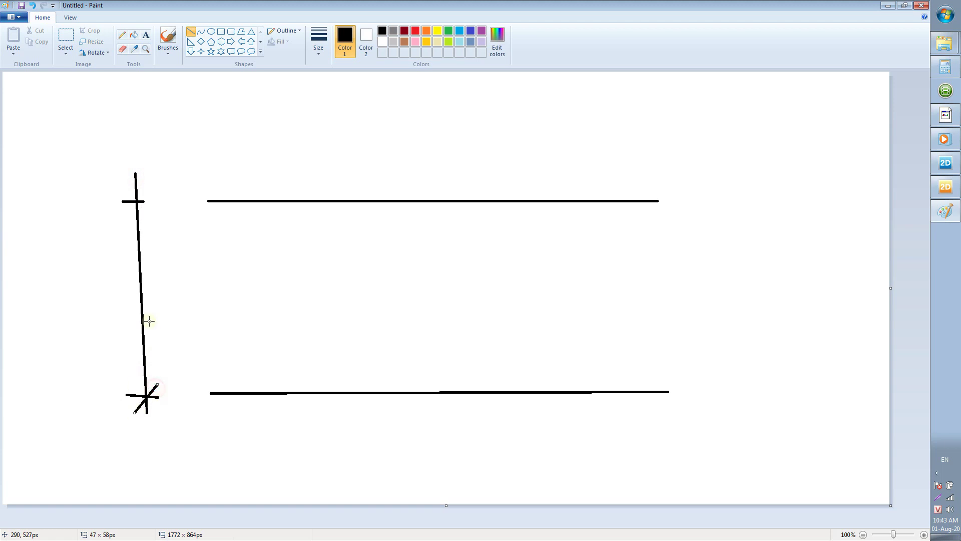
left_click_drag(146, 188, 126, 219)
mouse_move(67, 269)
left_mouse_down()
mouse_move(70, 299)
mouse_move(82, 303)
mouse_move(95, 287)
left_mouse_up()
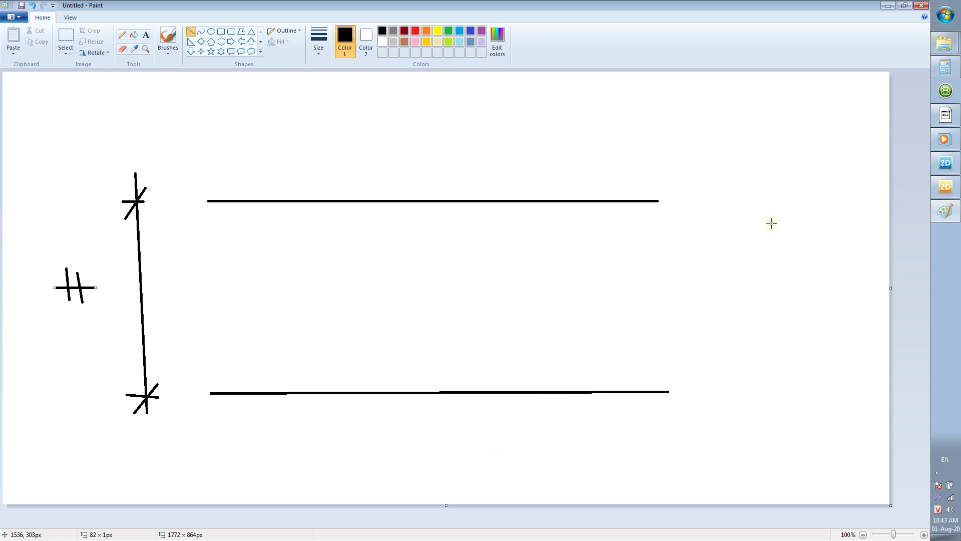
Draw an orange triangle between the two horizontal lines
left_click(426, 31)
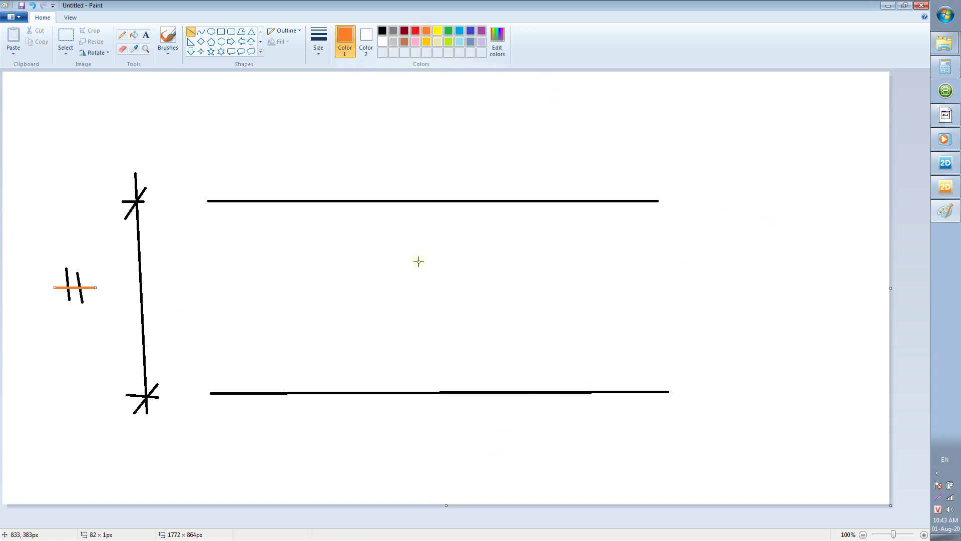
left_click_drag(379, 201, 381, 259)
left_click_drag(379, 370, 379, 392)
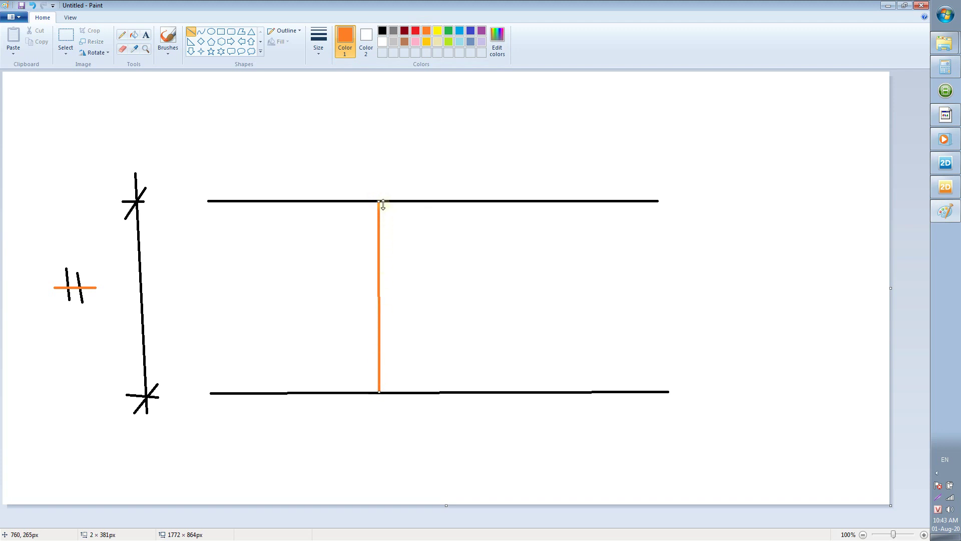
left_click_drag(453, 394, 379, 202)
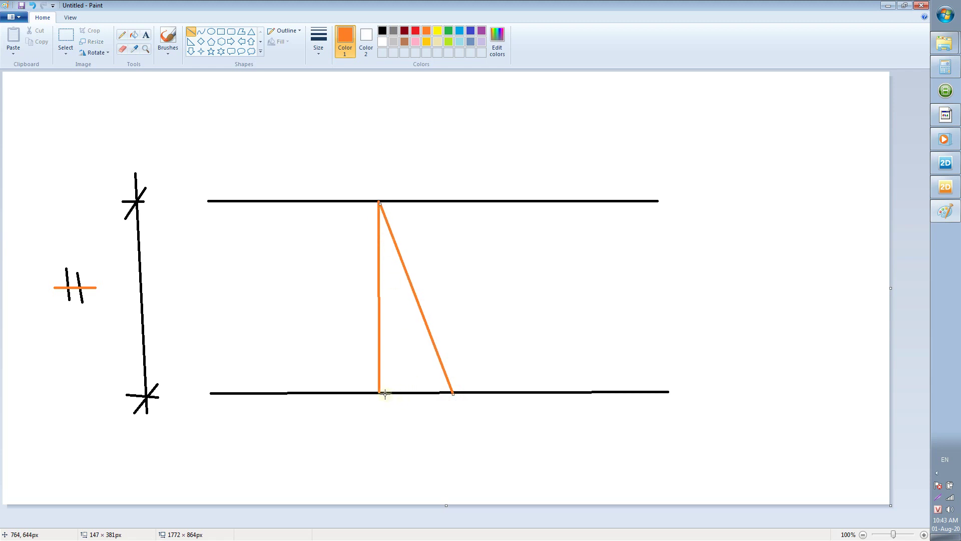
left_click_drag(380, 394, 453, 393)
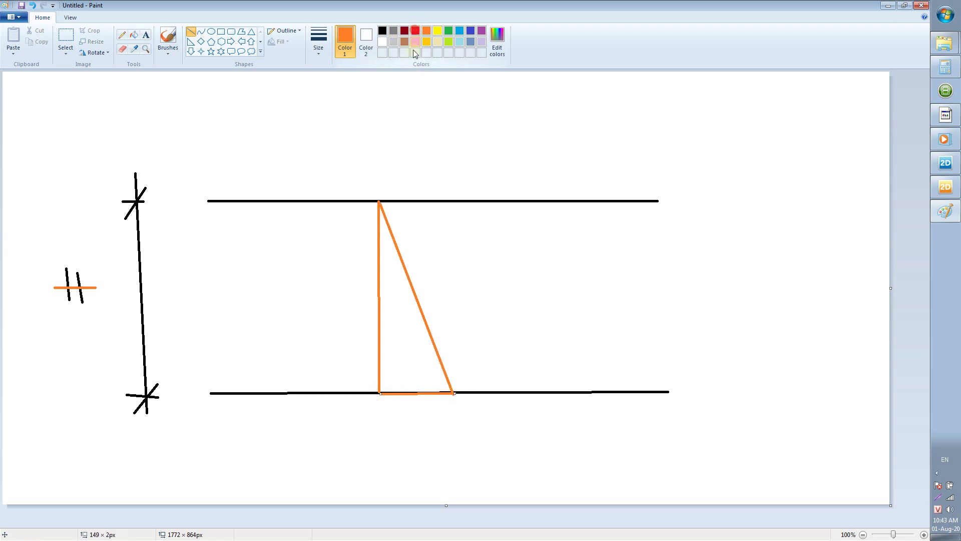
Add an orange leader line from the triangle's base and handwrite the 'γ x H' label beneath it
left_click_drag(409, 398, 443, 425)
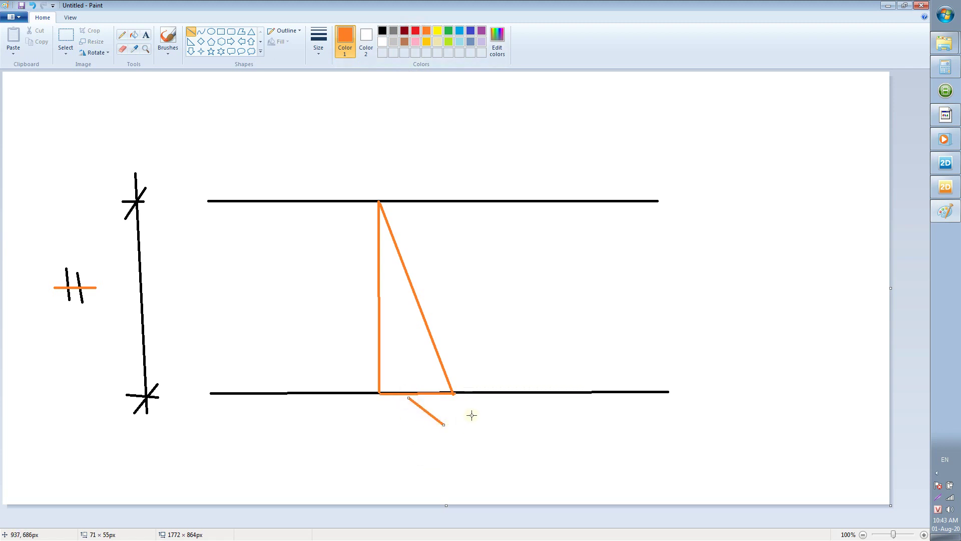
left_click_drag(474, 416, 491, 440)
key("ctrl+z")
left_click(122, 35)
mouse_move(462, 417)
left_mouse_down()
mouse_move(470, 456)
mouse_move(489, 426)
mouse_move(485, 439)
mouse_move(494, 444)
mouse_move(486, 450)
mouse_move(506, 447)
mouse_move(516, 412)
mouse_move(514, 446)
mouse_move(536, 449)
mouse_move(542, 430)
left_mouse_up()
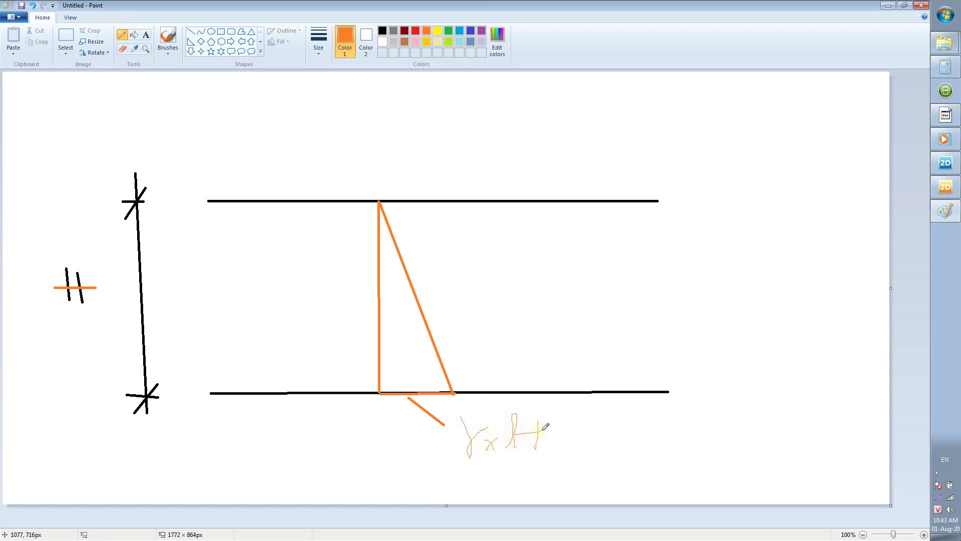
left_click(448, 30)
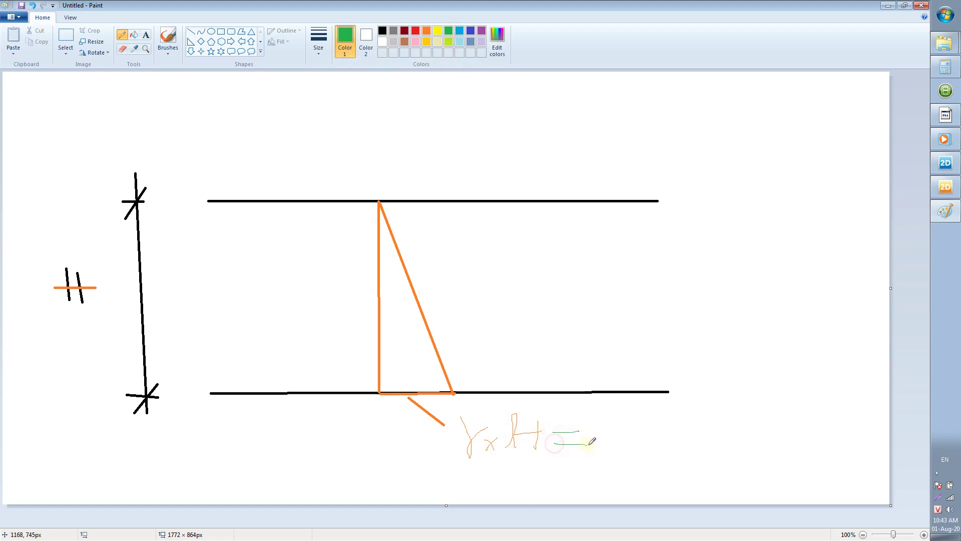